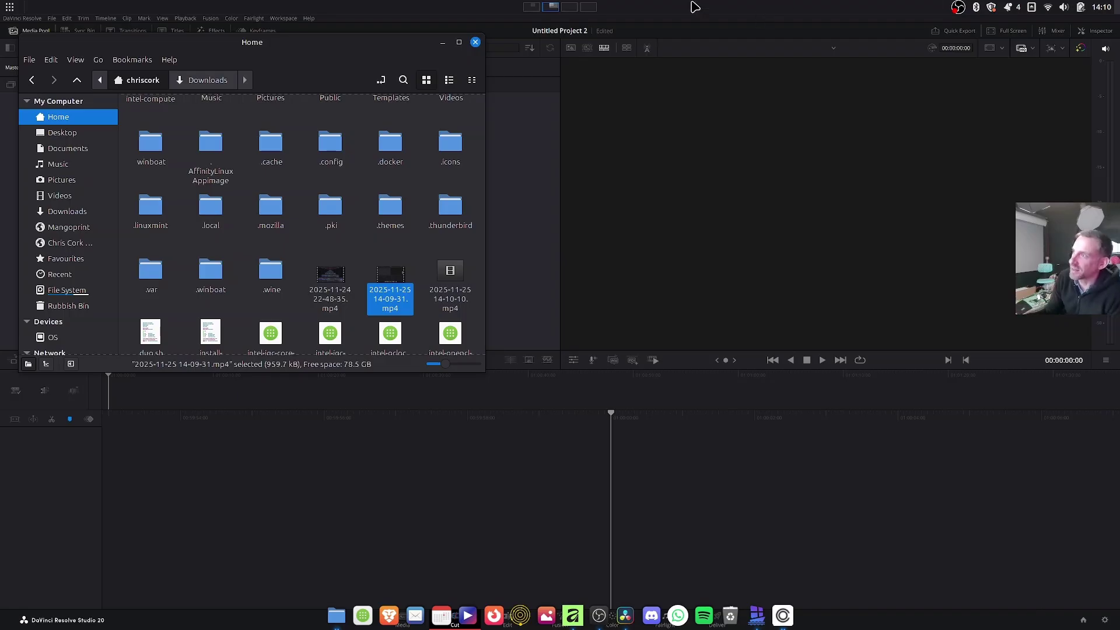
# Close the Nemo Home window to reveal Resolve's empty Untitled Project 2 on the Cut page.
pyautogui.click(475, 42)
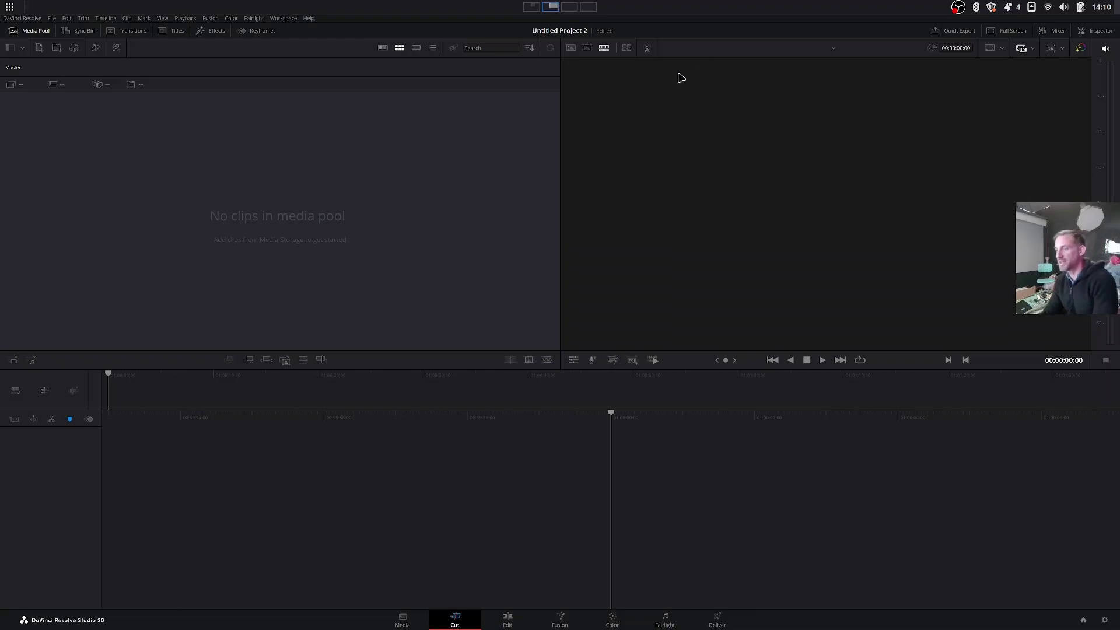
# Launch Affinity Studio from the dock, then open and cancel the File > Open dialog.
pyautogui.moveTo(496, 627)
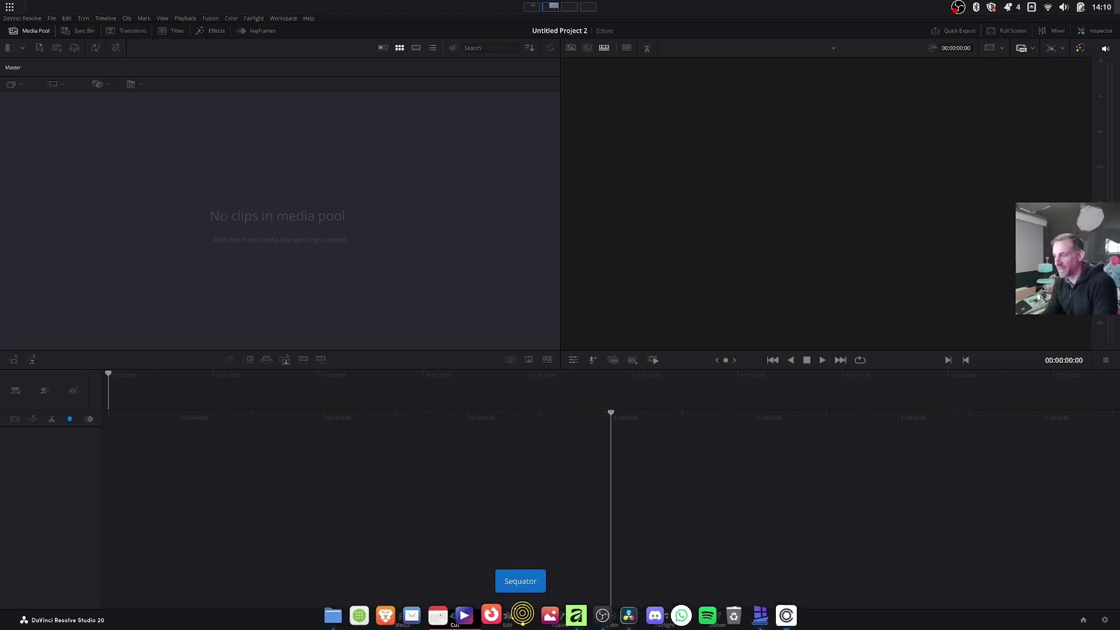
pyautogui.click(574, 616)
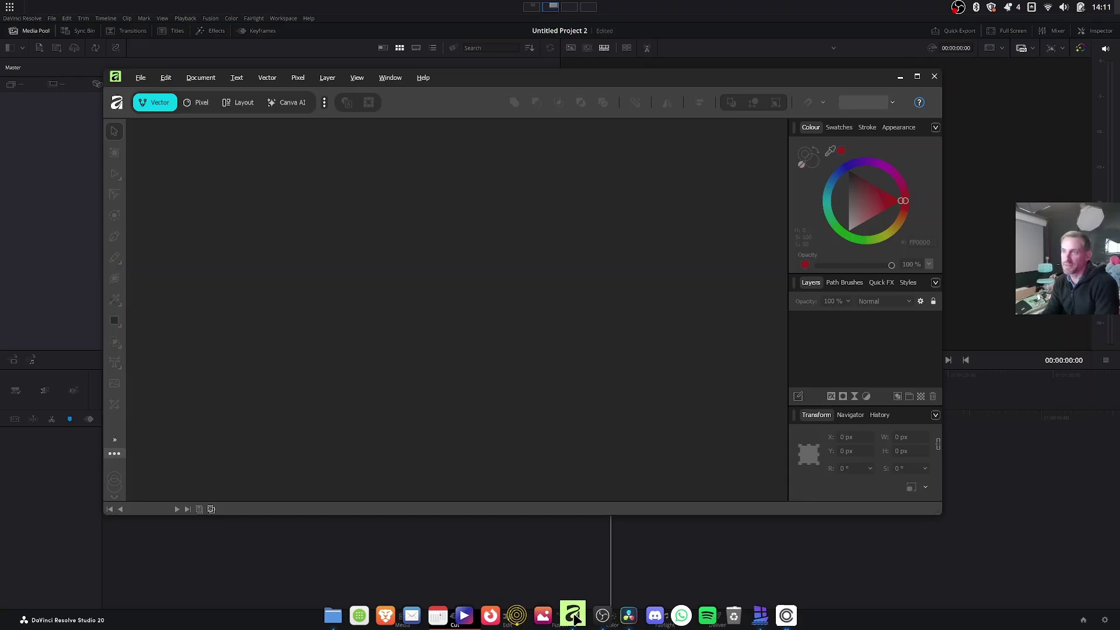
pyautogui.click(142, 78)
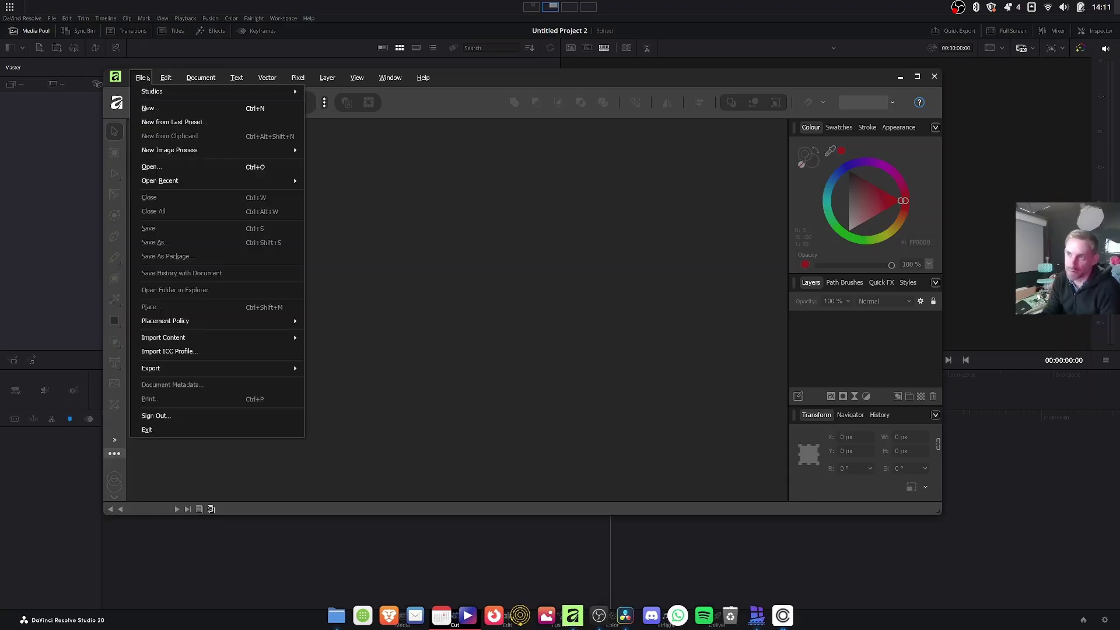
pyautogui.click(166, 168)
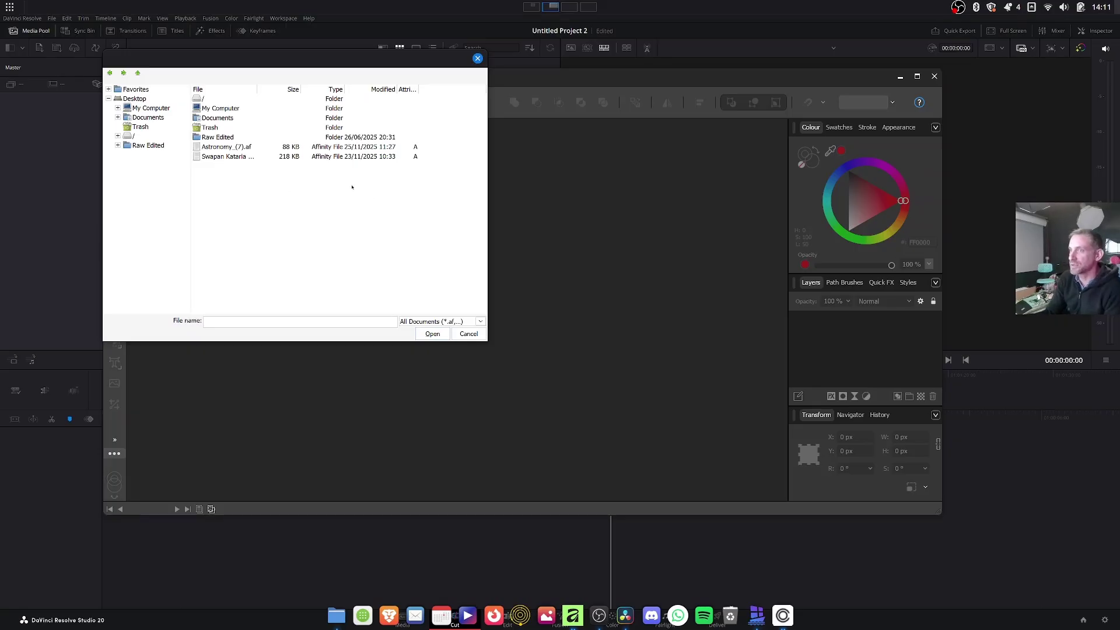
pyautogui.press('Escape')
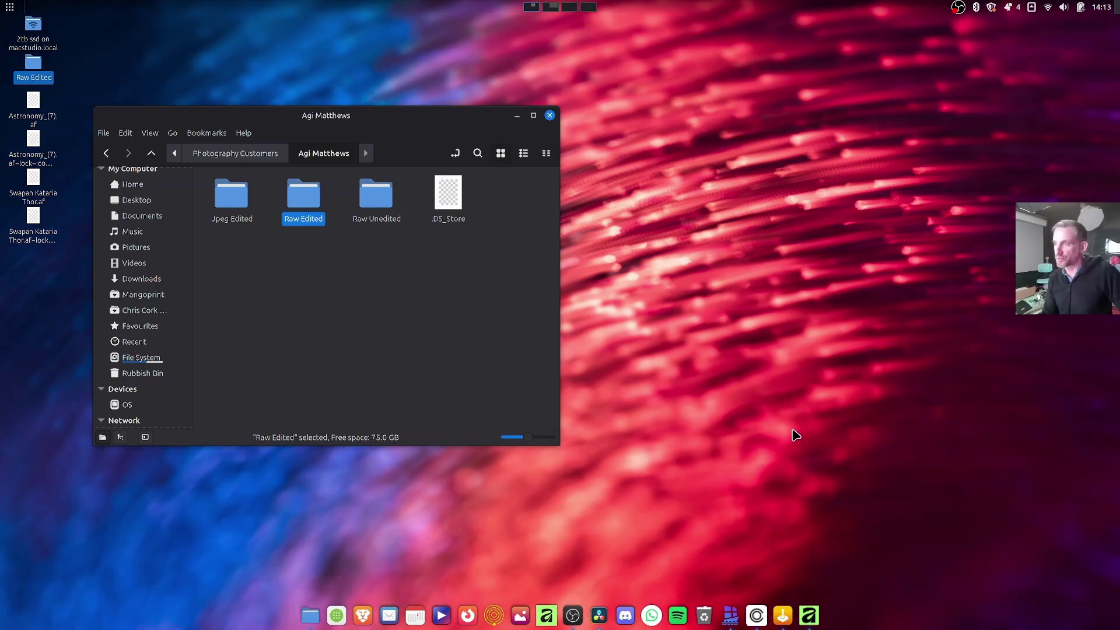
# Drag the file manager into Workspace 2 in the overview, then minimise OBS to show Affinity.
pyautogui.click(810, 614)
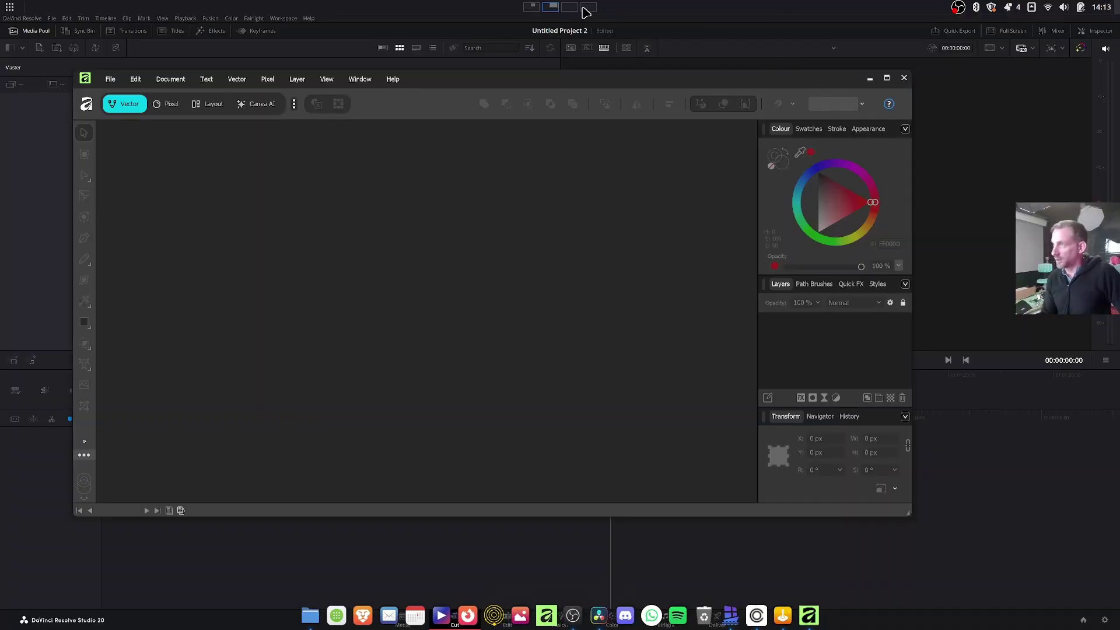
pyautogui.click(541, 6)
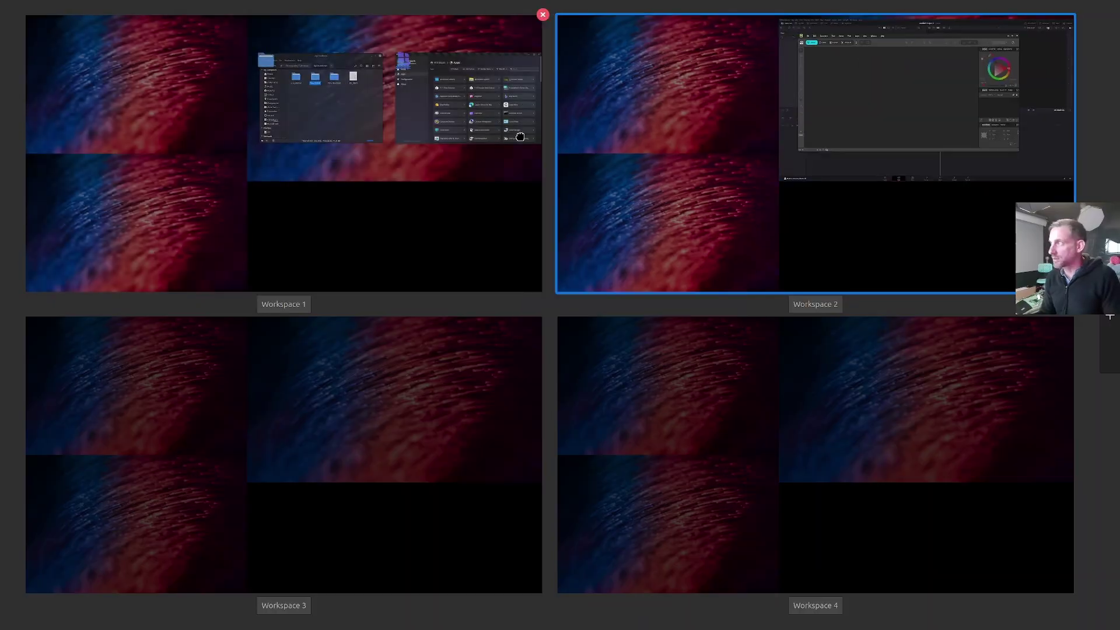
pyautogui.moveTo(354, 105); pyautogui.dragTo(904, 136)
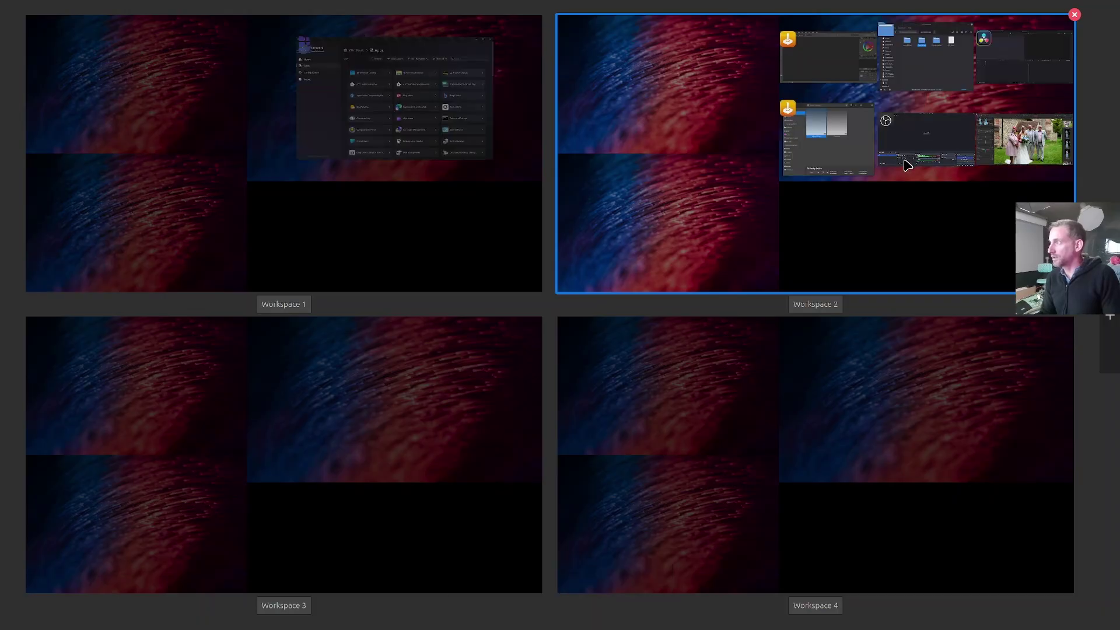
pyautogui.click(909, 137)
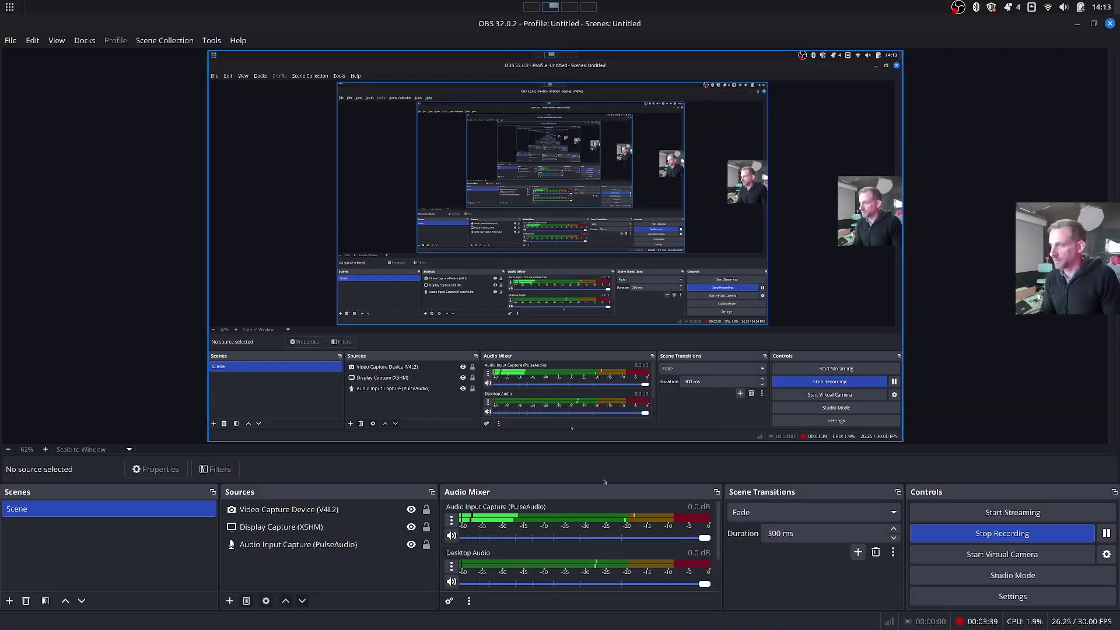
pyautogui.click(1078, 26)
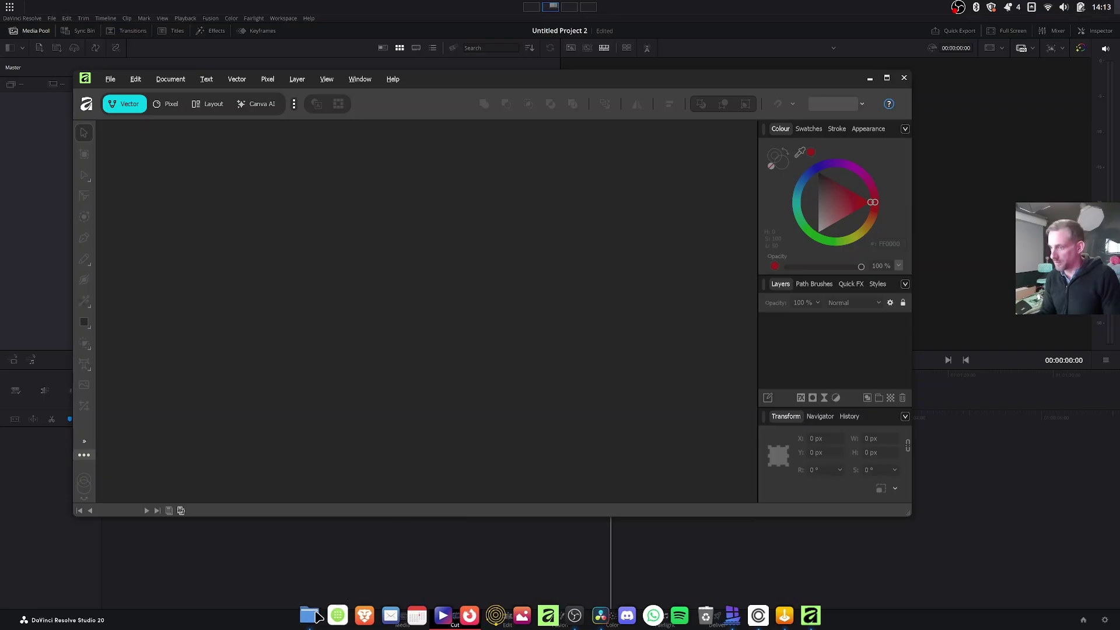
# In Nemo's Pictures folder, drag new-affinity-logo.svg onto the Affinity canvas to open it.
pyautogui.click(310, 615)
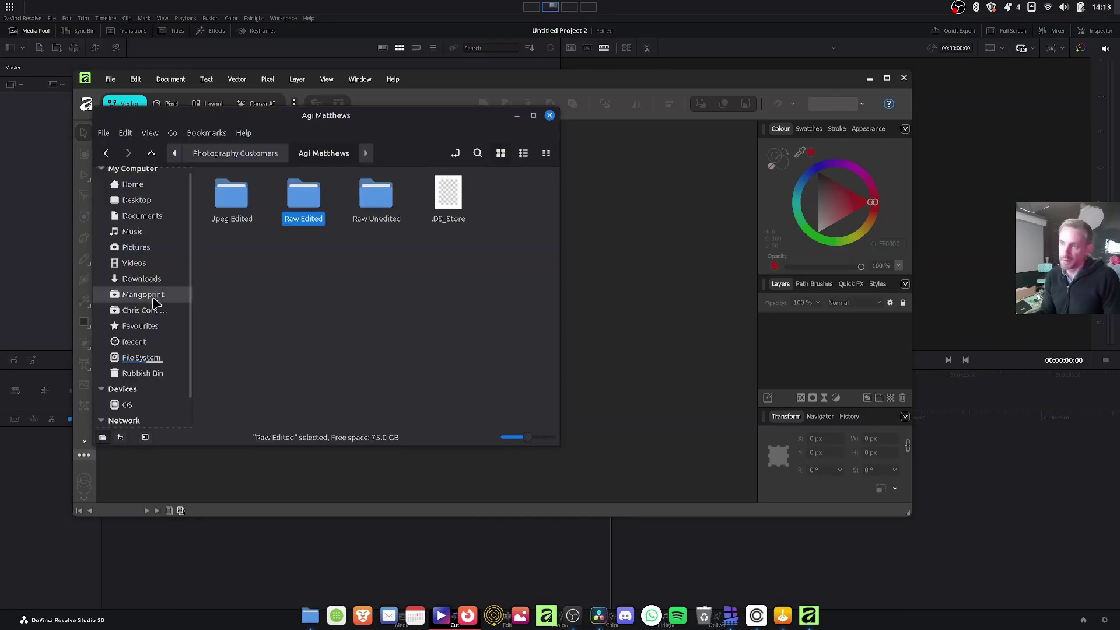
pyautogui.click(149, 247)
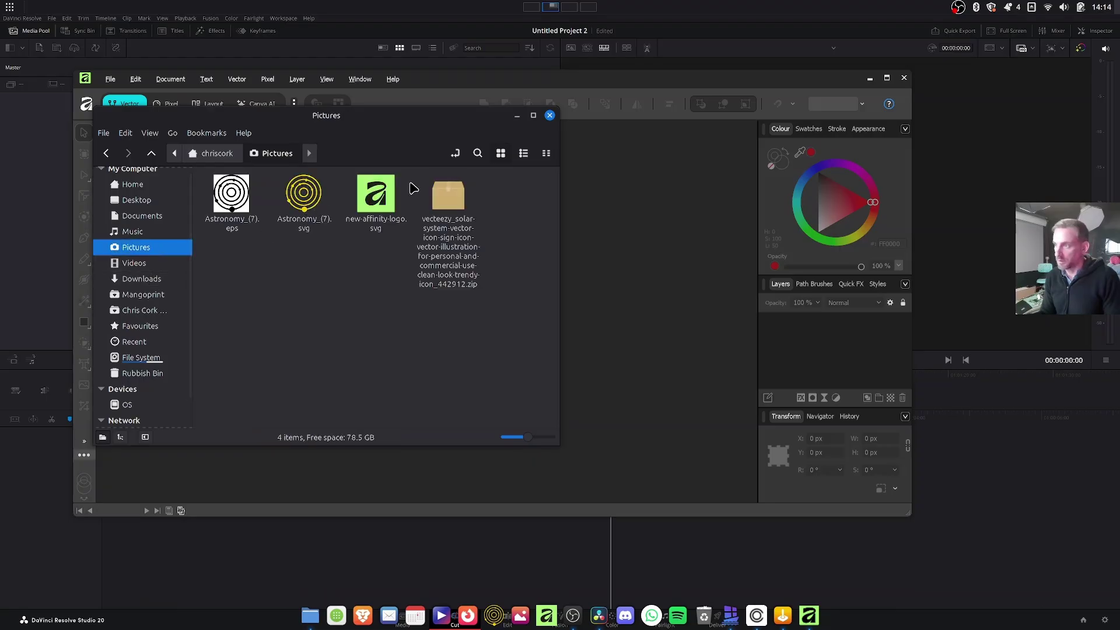
pyautogui.moveTo(435, 114); pyautogui.dragTo(796, 199)
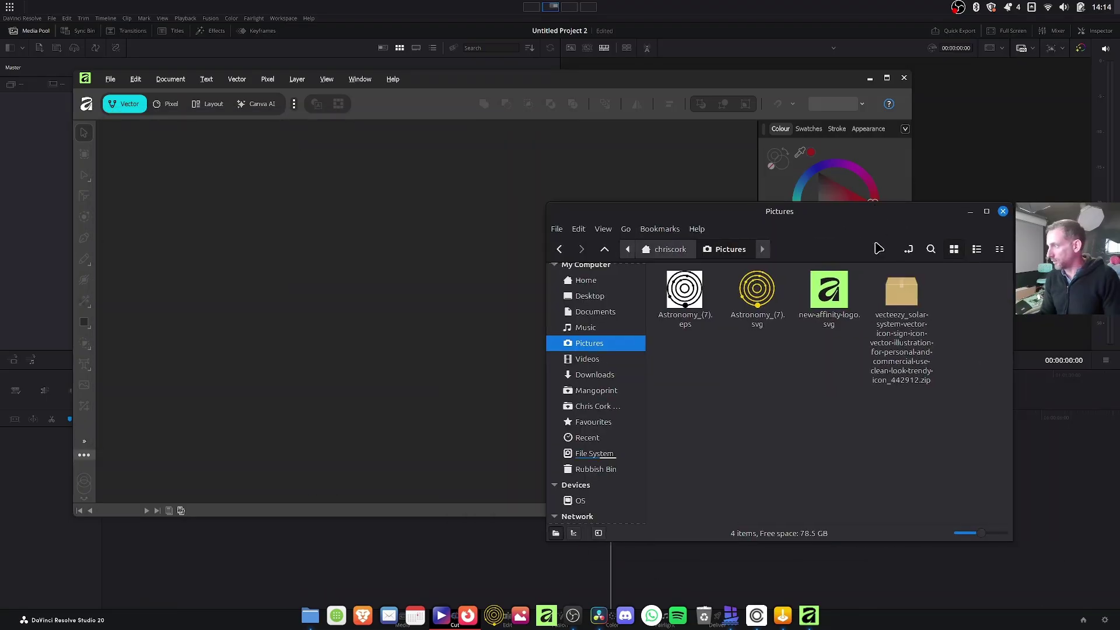
pyautogui.moveTo(829, 289); pyautogui.dragTo(395, 225)
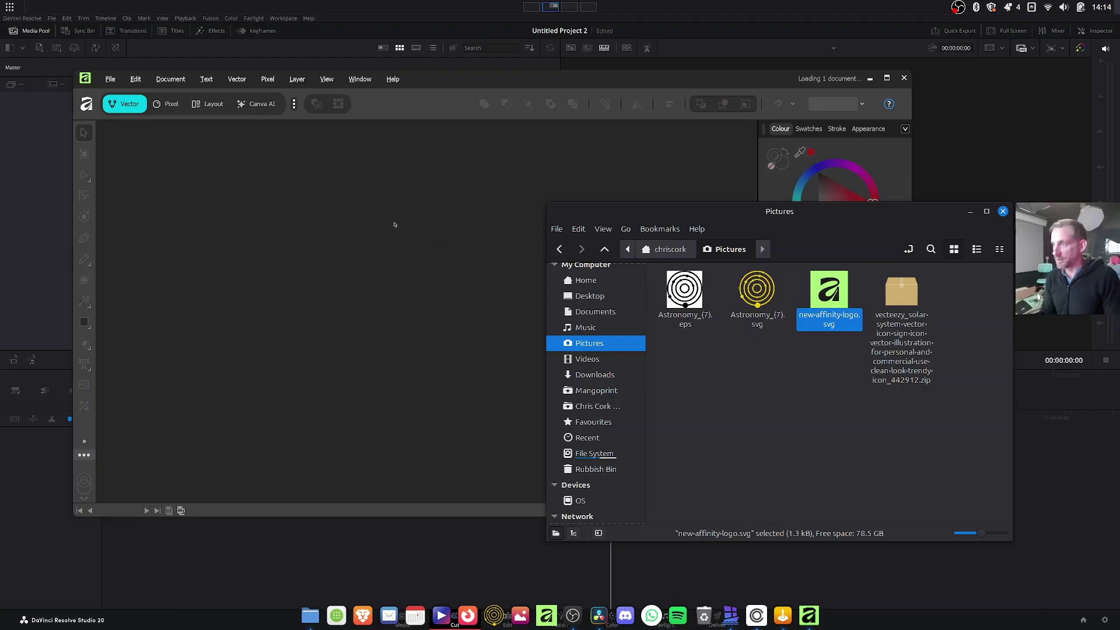
# Place Astronomy_(7).svg enlarged and centred over the green 'a' logo, then minimise Affinity.
pyautogui.click(392, 249)
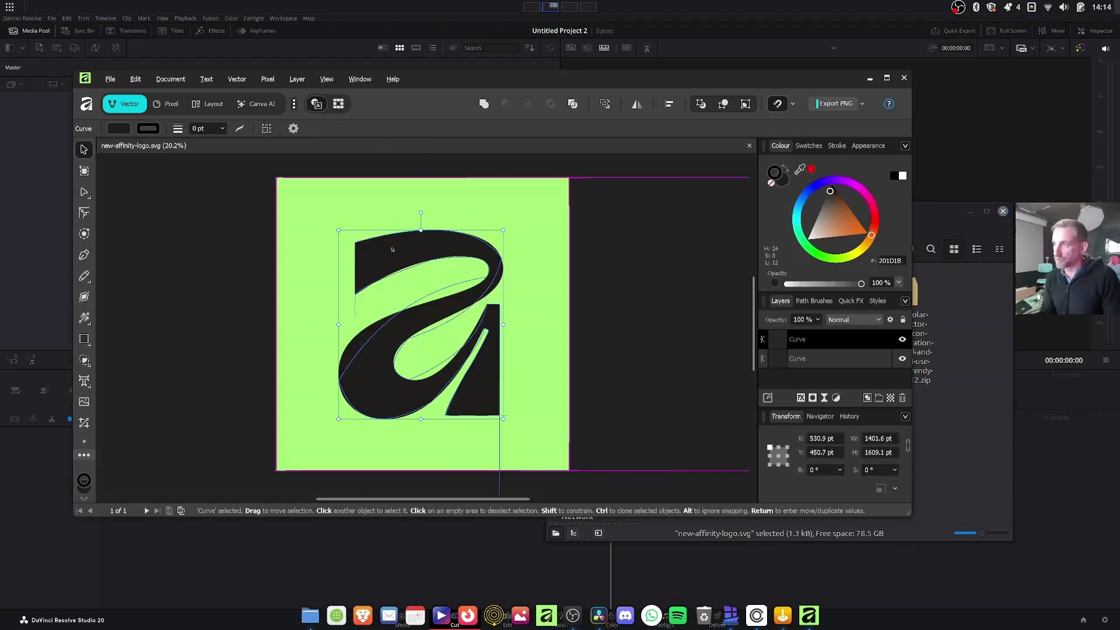
pyautogui.click(986, 400)
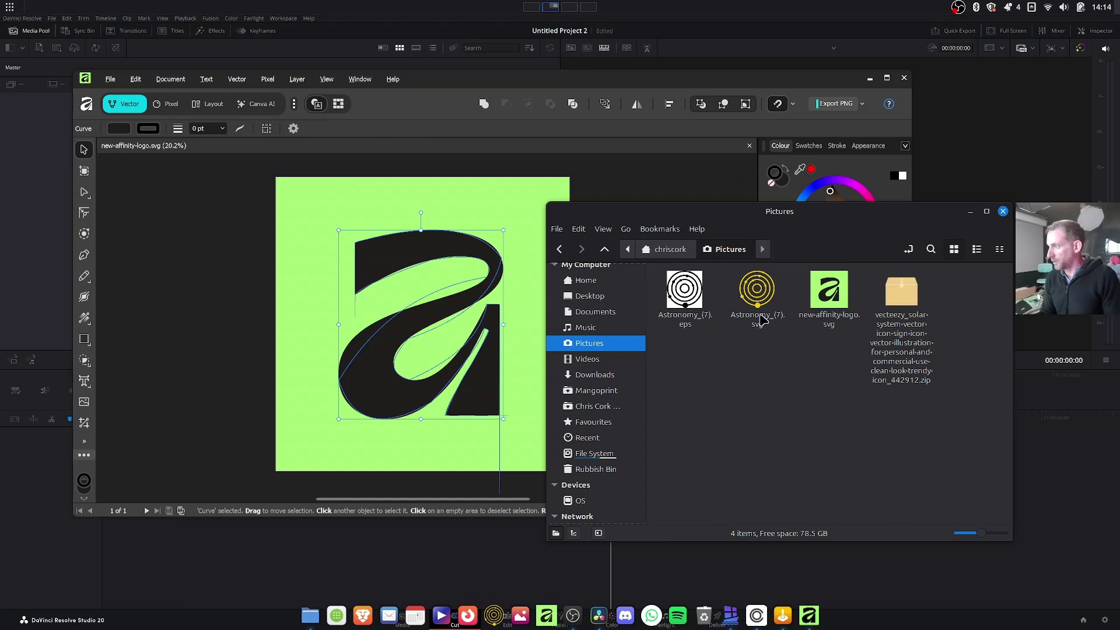
pyautogui.moveTo(760, 319); pyautogui.dragTo(390, 273)
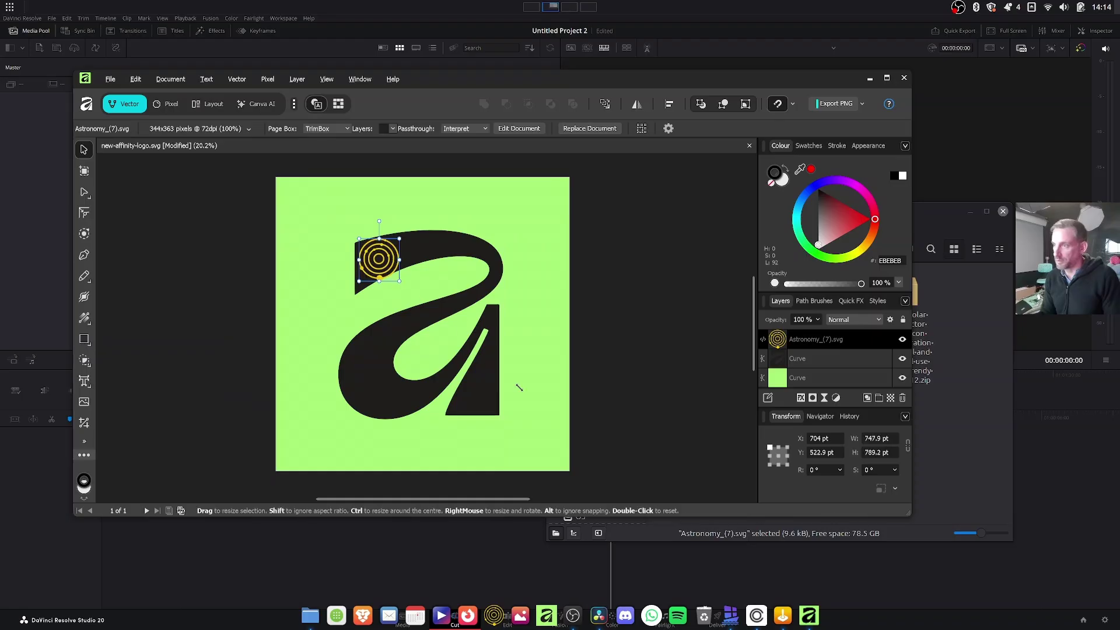
pyautogui.moveTo(519, 388); pyautogui.dragTo(590, 458)
pyautogui.moveTo(433, 319); pyautogui.dragTo(385, 284)
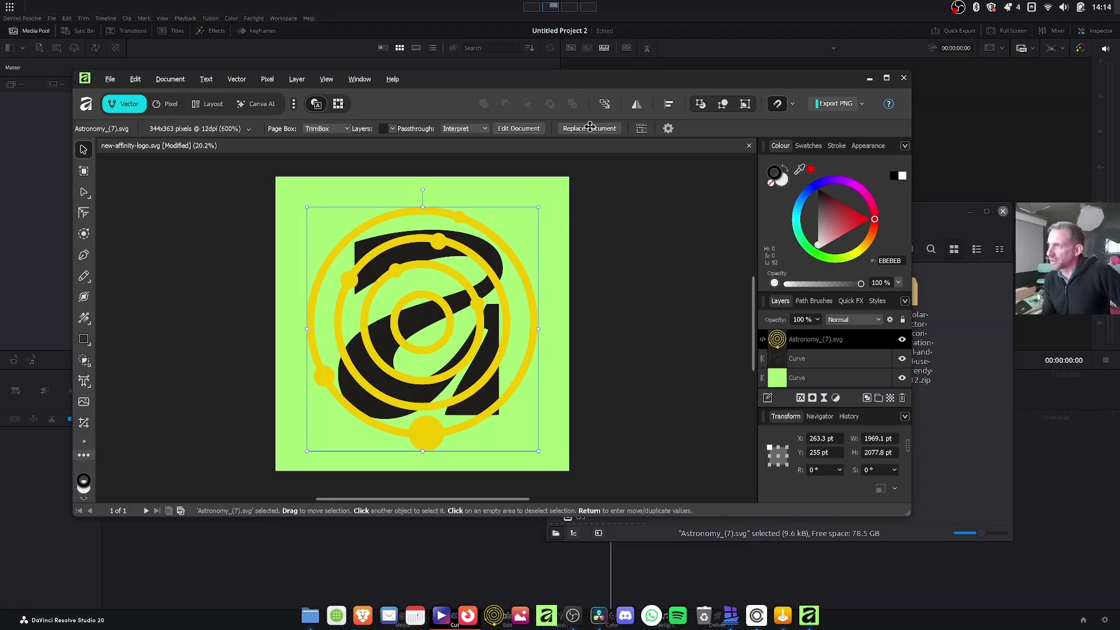
pyautogui.moveTo(506, 78); pyautogui.dragTo(560, 80)
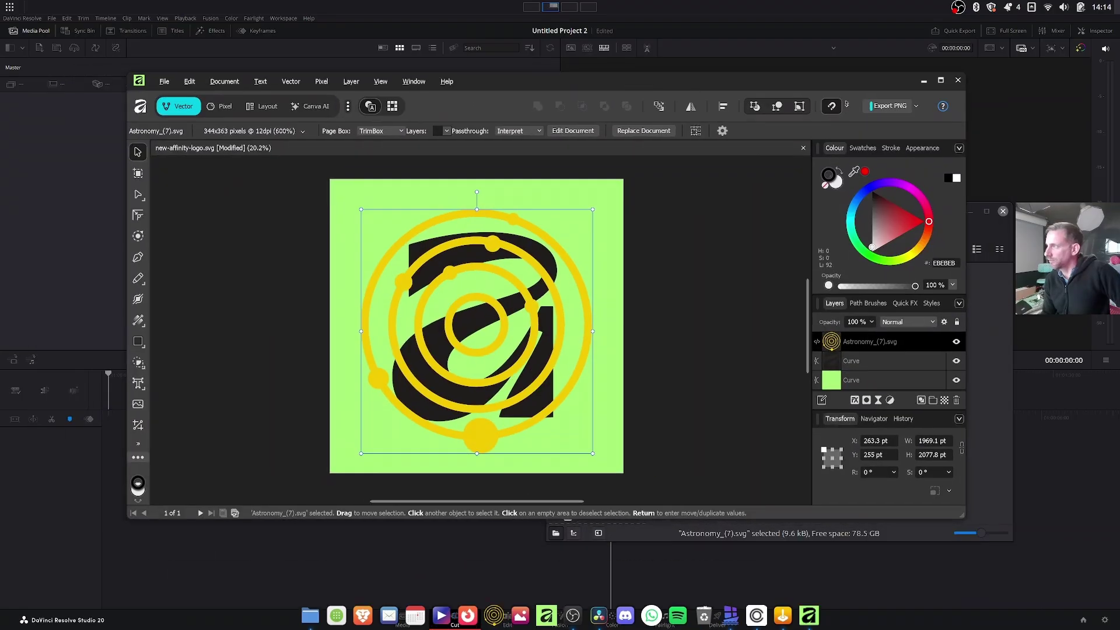
pyautogui.click(924, 80)
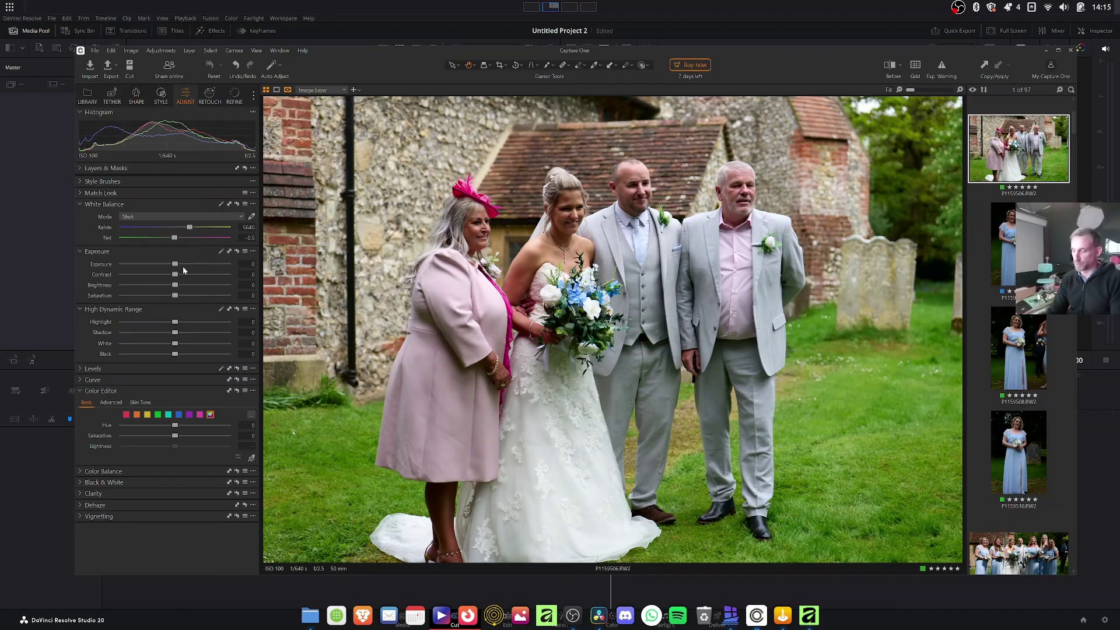
# Show the workspace overview with Super+W to locate Capture One's wedding photo.
pyautogui.press('super+w')
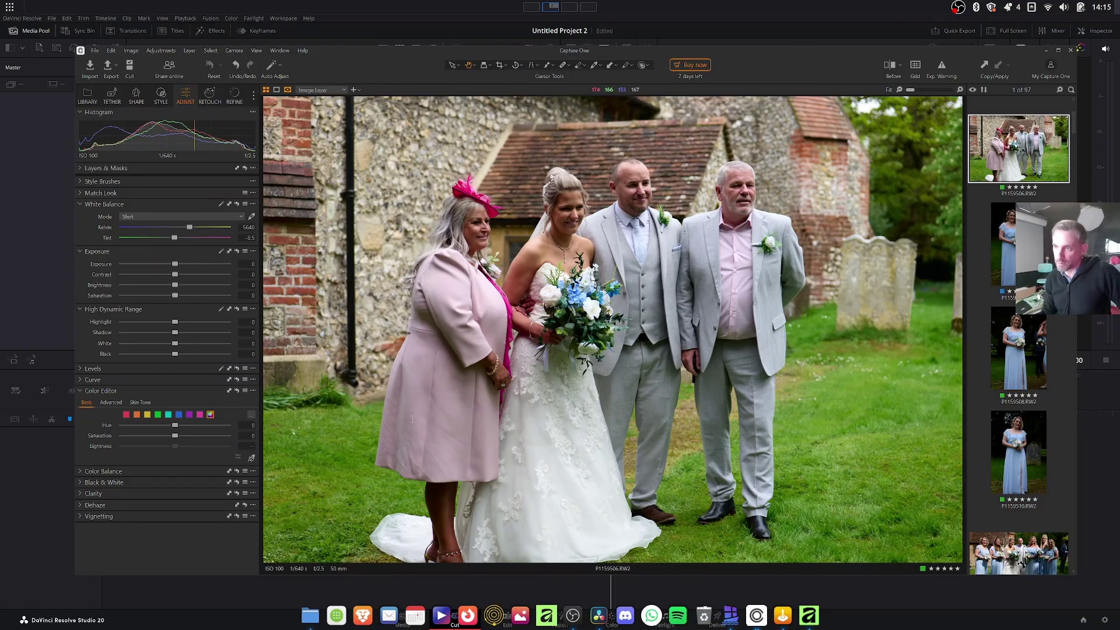
# Browse the WinBoat Apps list, including CaptureOne, then return to the Capture One window.
pyautogui.click(730, 616)
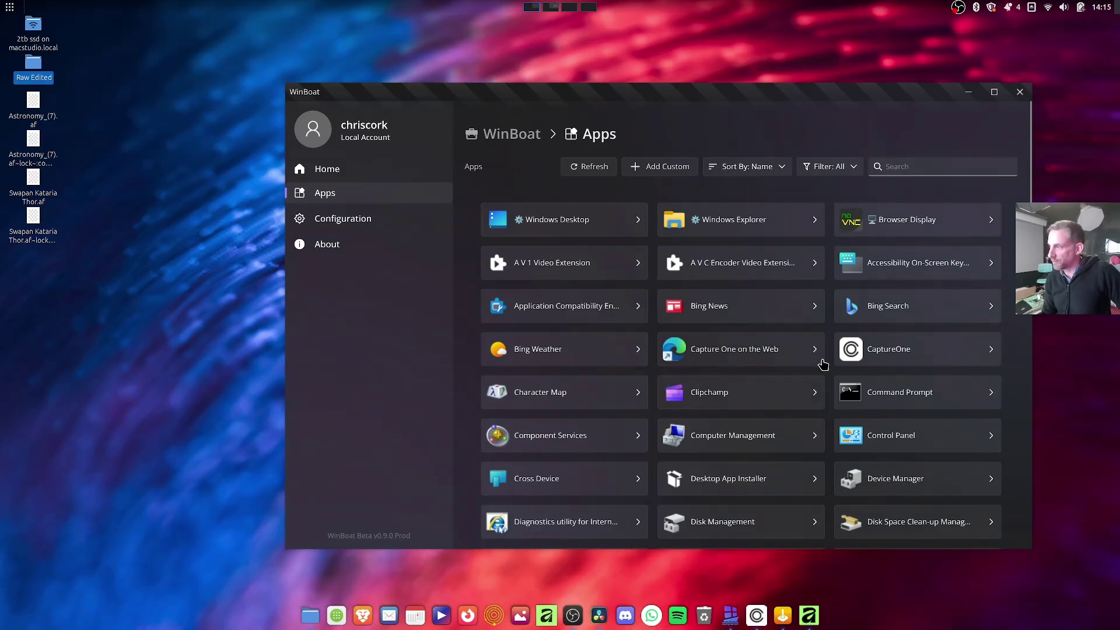
pyautogui.scroll(-10, 938, 438)
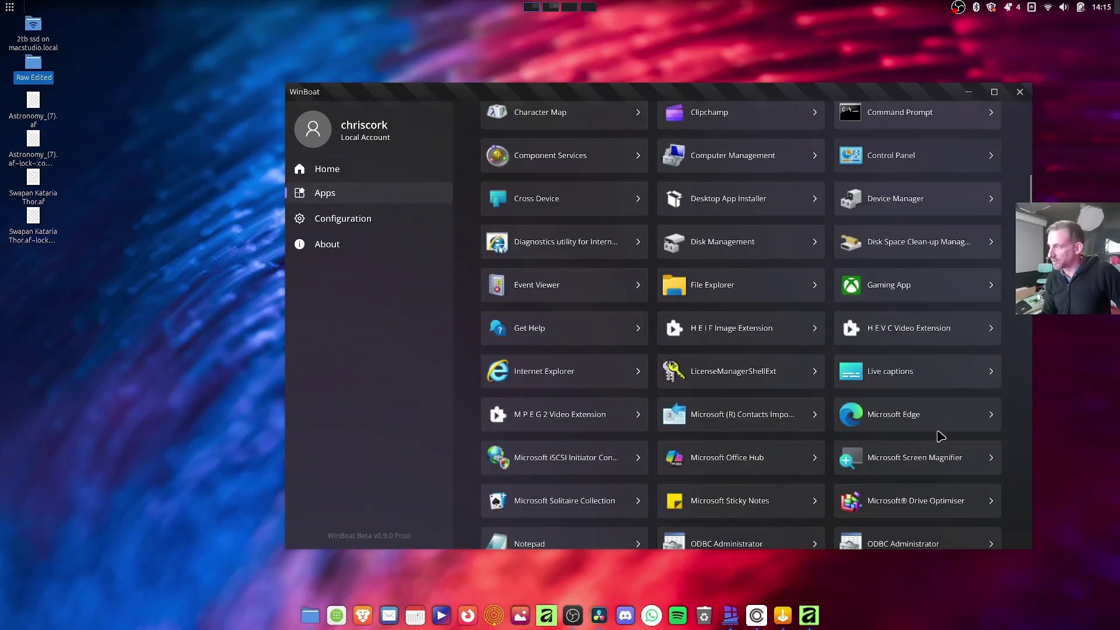
pyautogui.scroll(-3, 937, 427)
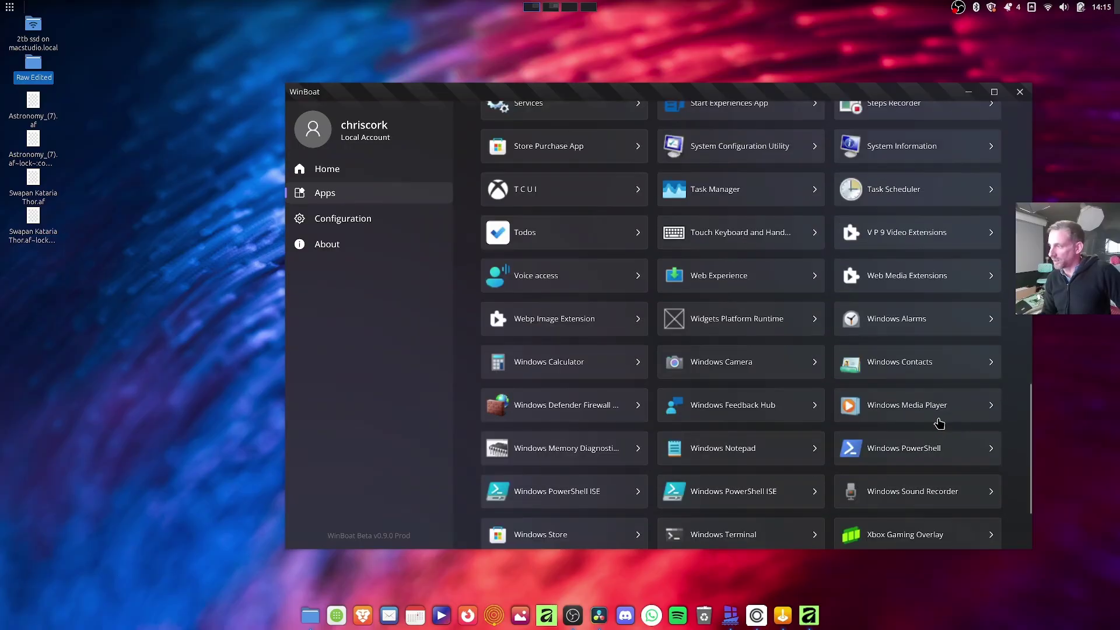
pyautogui.scroll(-2, 939, 423)
pyautogui.scroll(15, 937, 420)
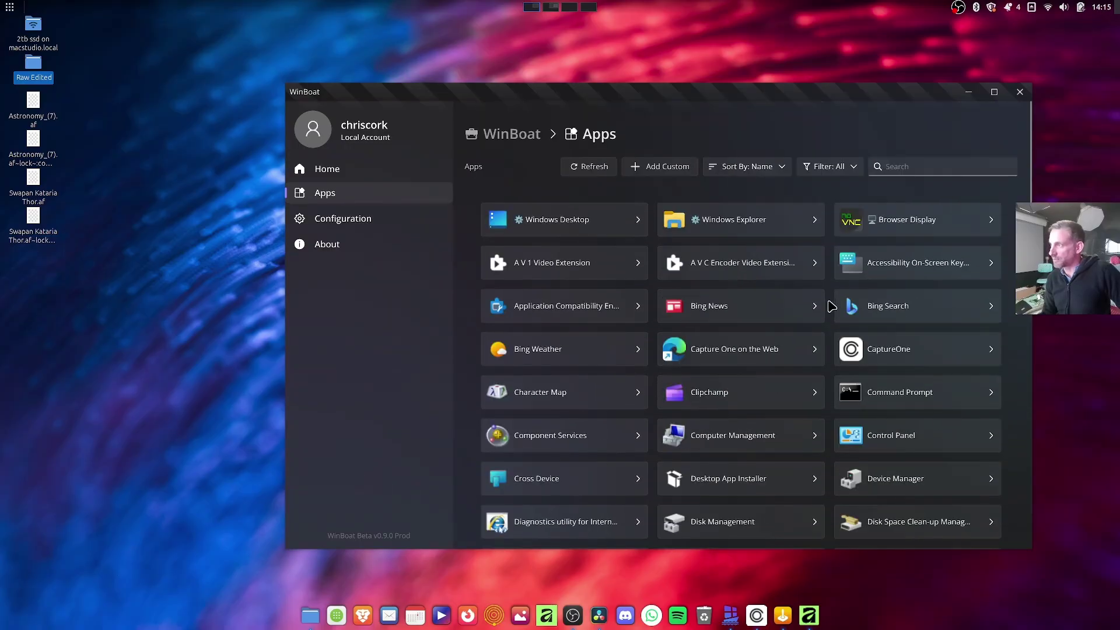
pyautogui.click(756, 616)
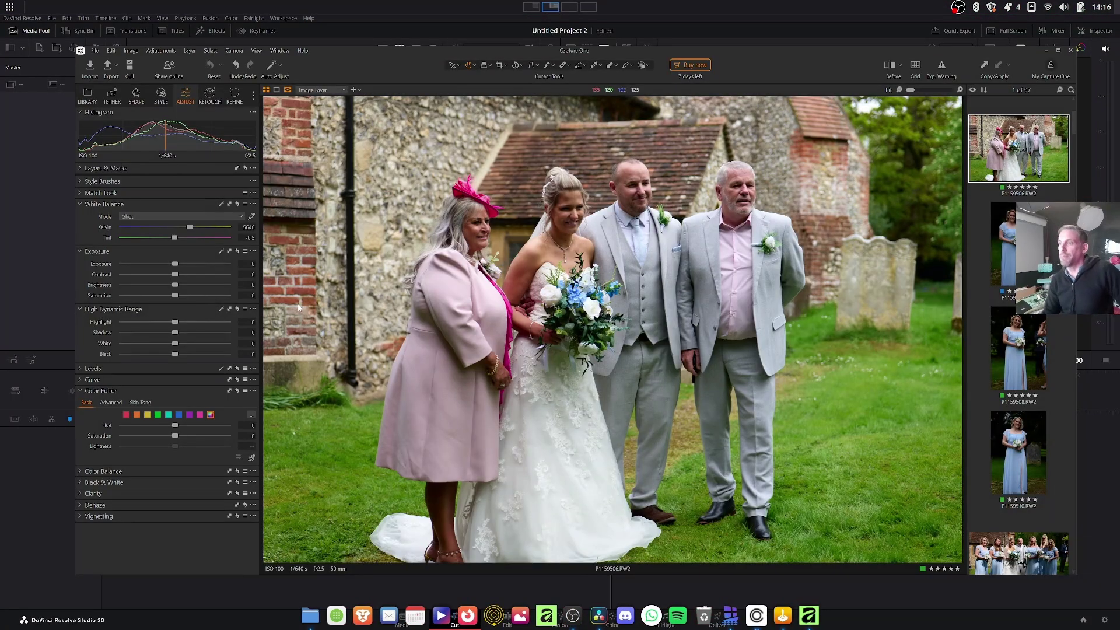
# Set Exposure to -0.19, briefly raise HDR Shadow, and return it to 0.
pyautogui.click(192, 264)
pyautogui.moveTo(188, 264); pyautogui.dragTo(172, 266)
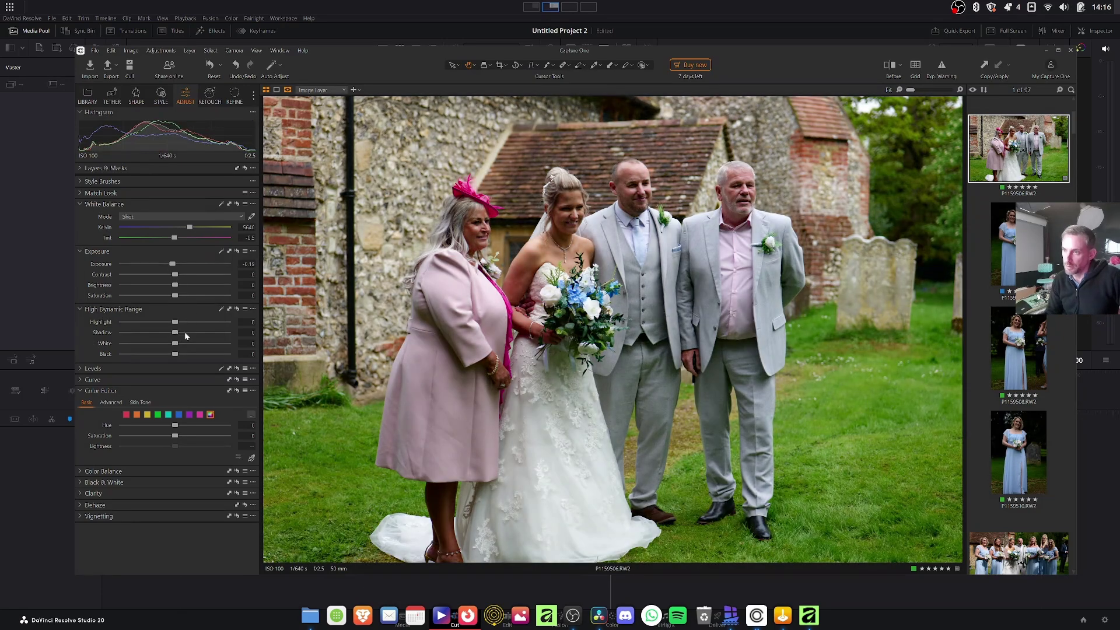
pyautogui.moveTo(184, 332); pyautogui.dragTo(193, 332)
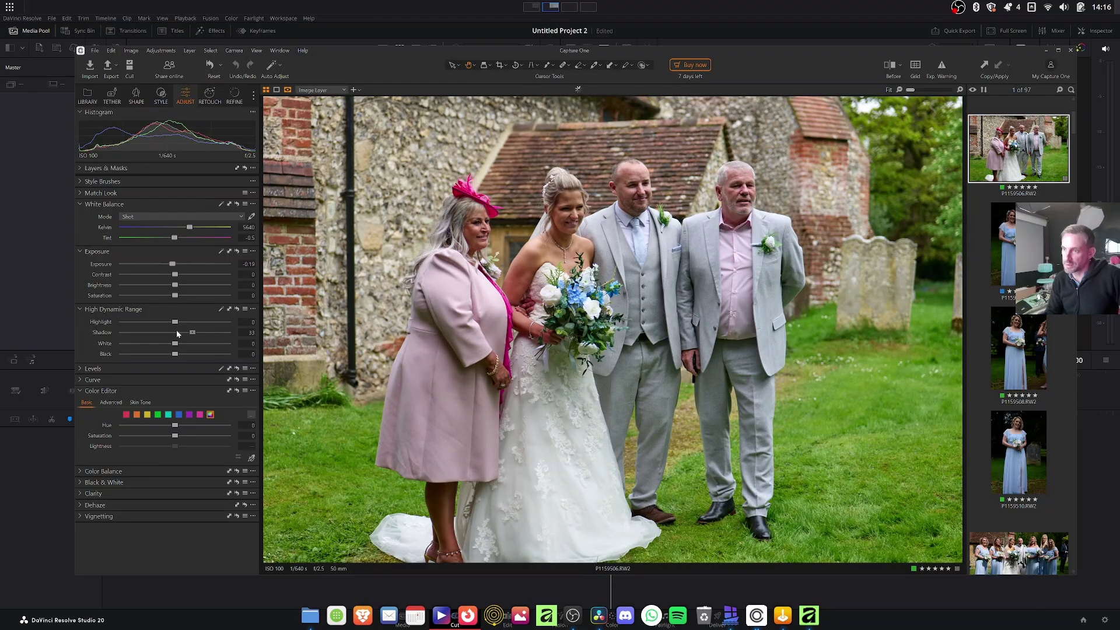
pyautogui.click(176, 332)
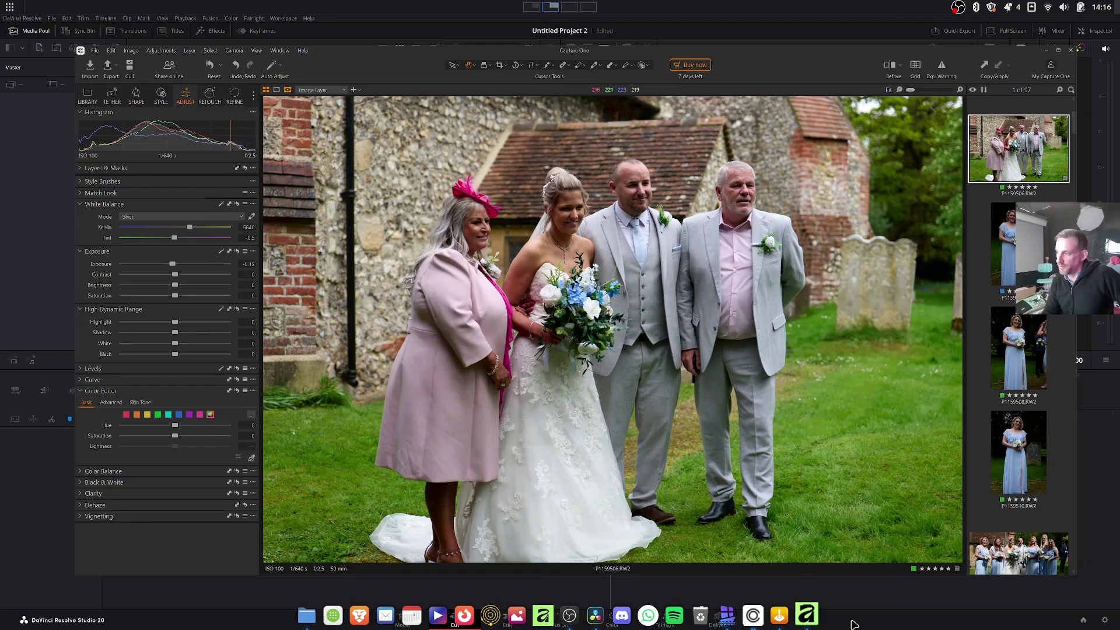
# Deselect the astronomy graphic in Affinity, hide the windows, and switch to WinBoat's Apps list.
pyautogui.click(811, 624)
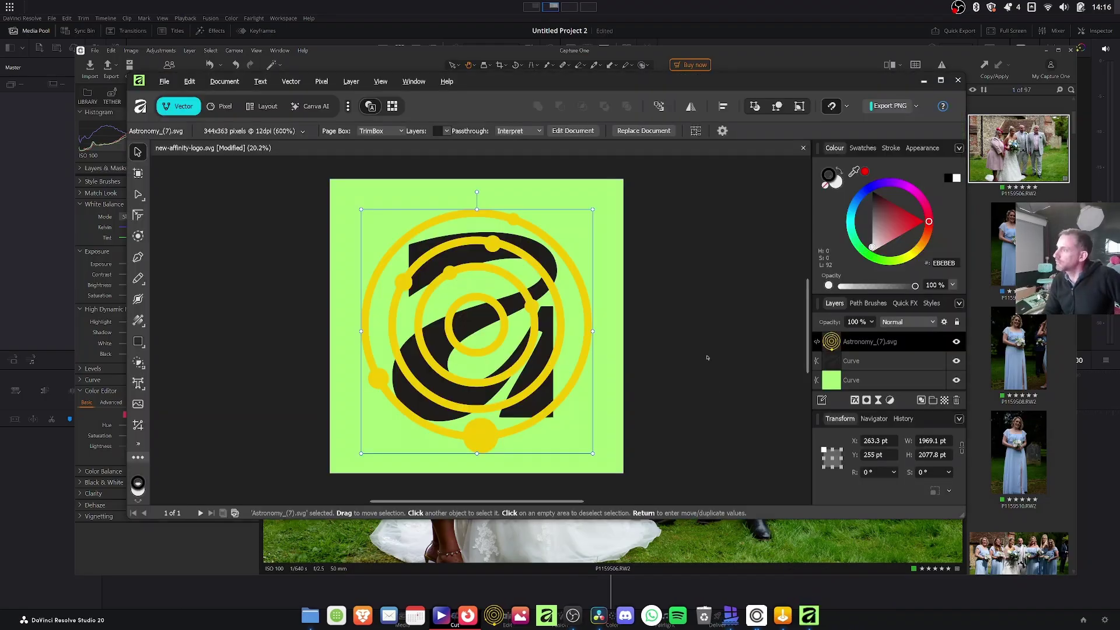
pyautogui.click(708, 358)
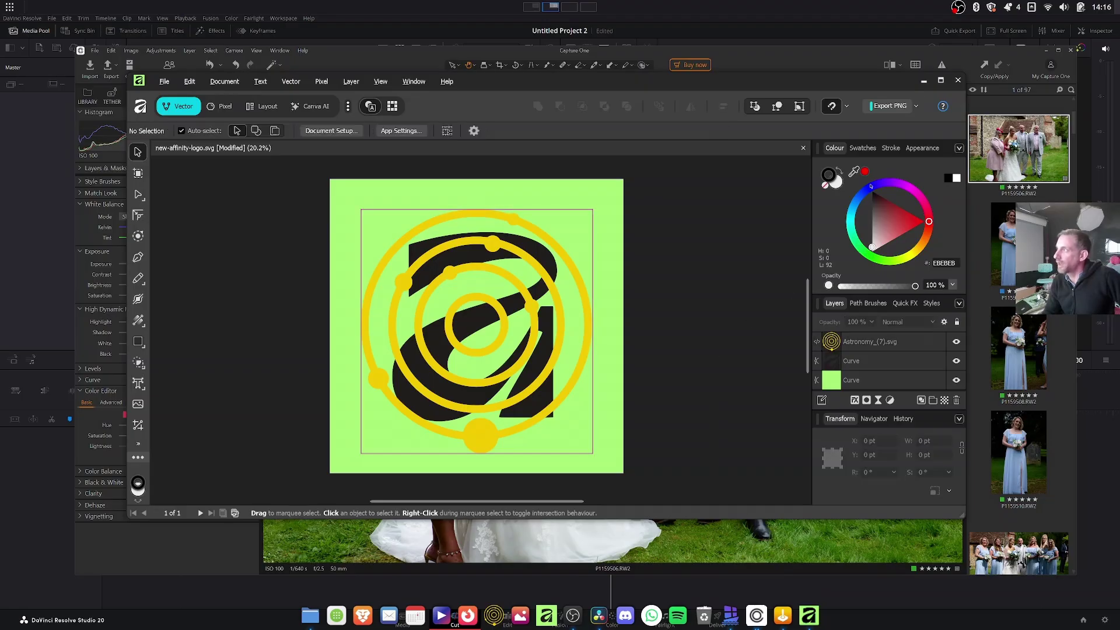
pyautogui.click(839, 29)
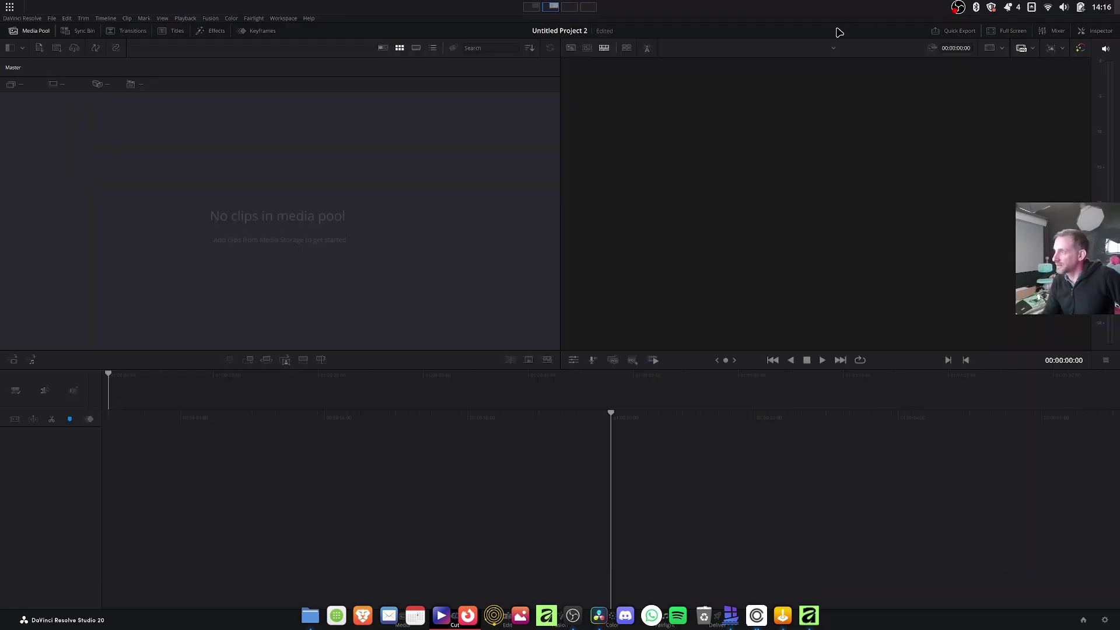
pyautogui.moveTo(625, 623)
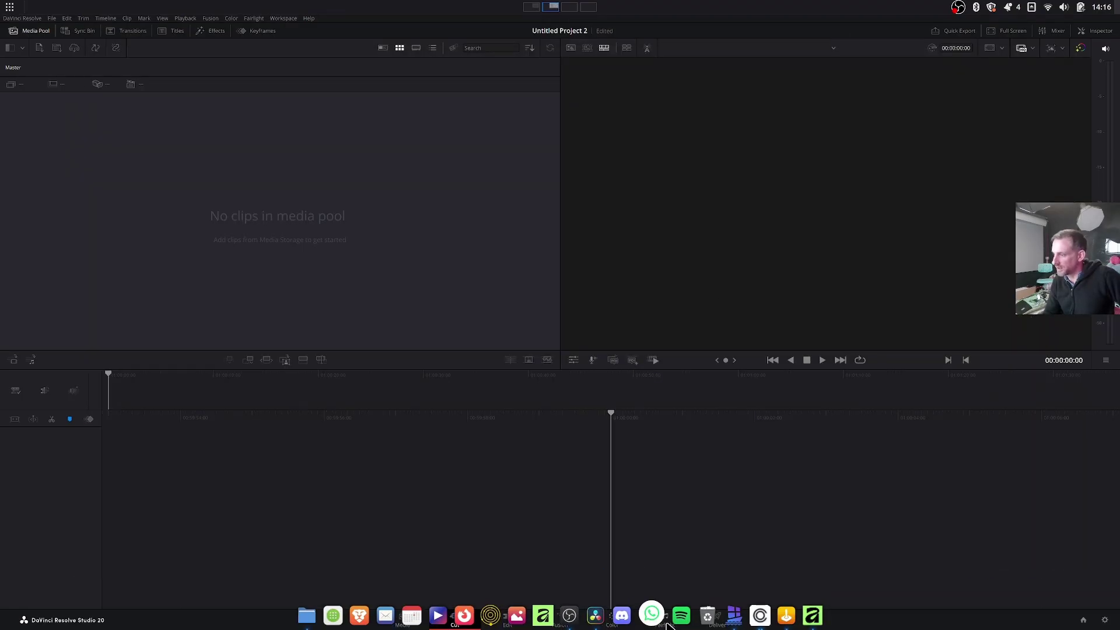
pyautogui.click(728, 620)
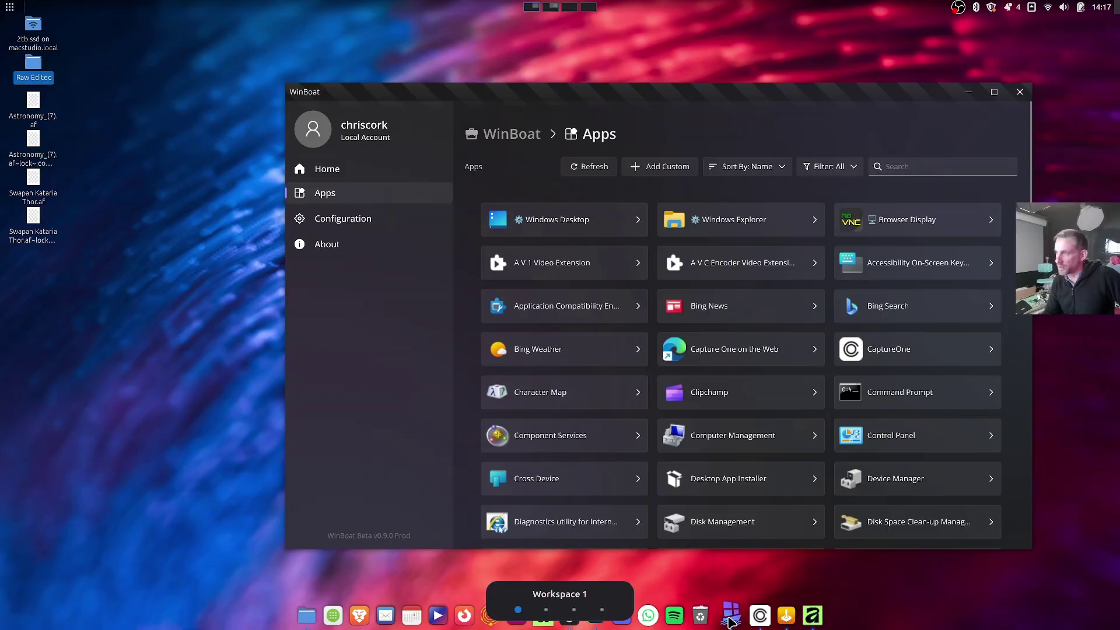
# Bring Capture One back and reposition its window from the Super+W overview.
pyautogui.click(763, 620)
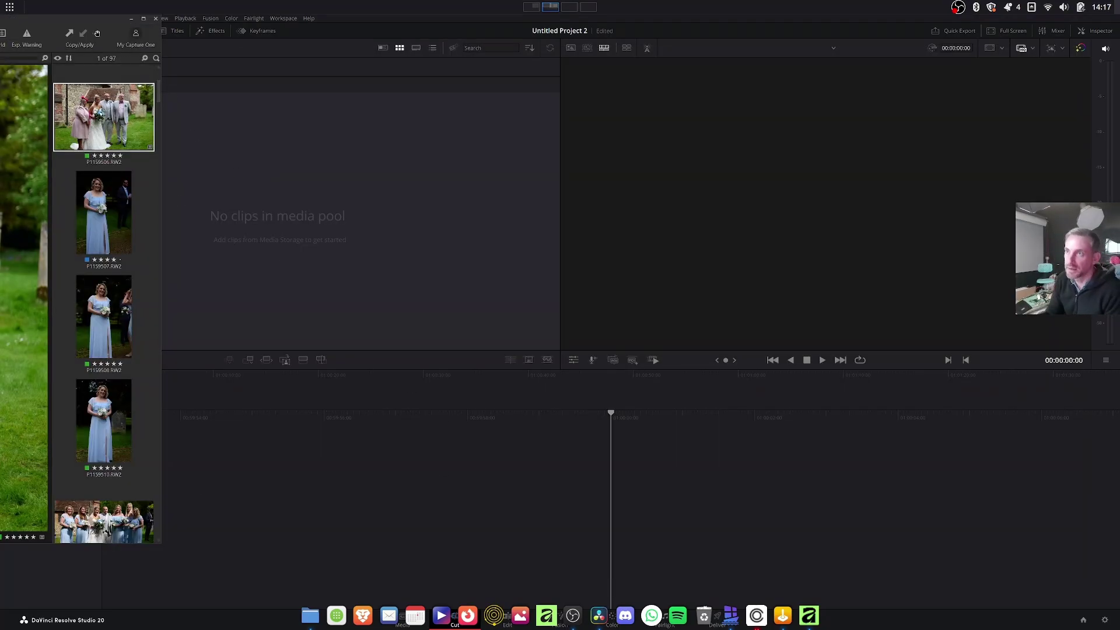
pyautogui.press('super+w')
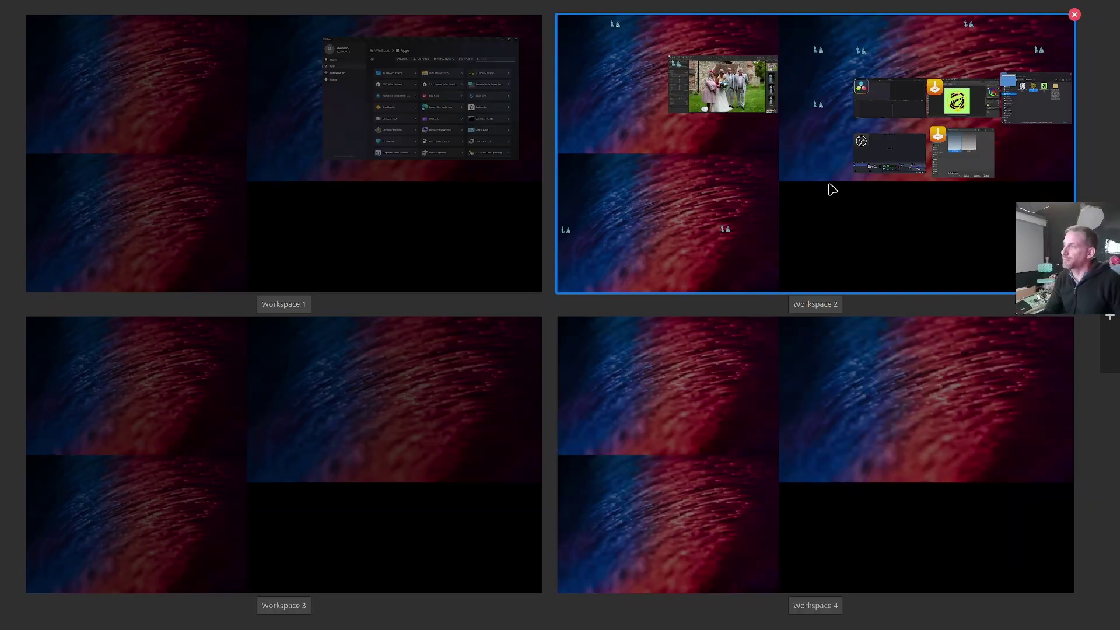
pyautogui.moveTo(735, 98); pyautogui.dragTo(937, 96)
pyautogui.click(910, 100)
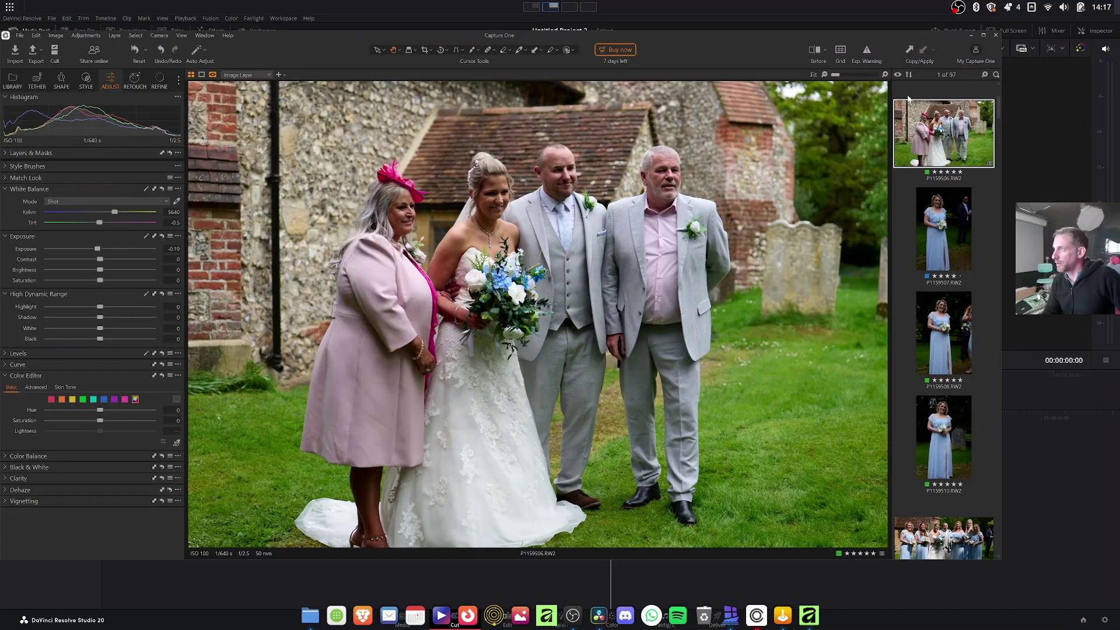